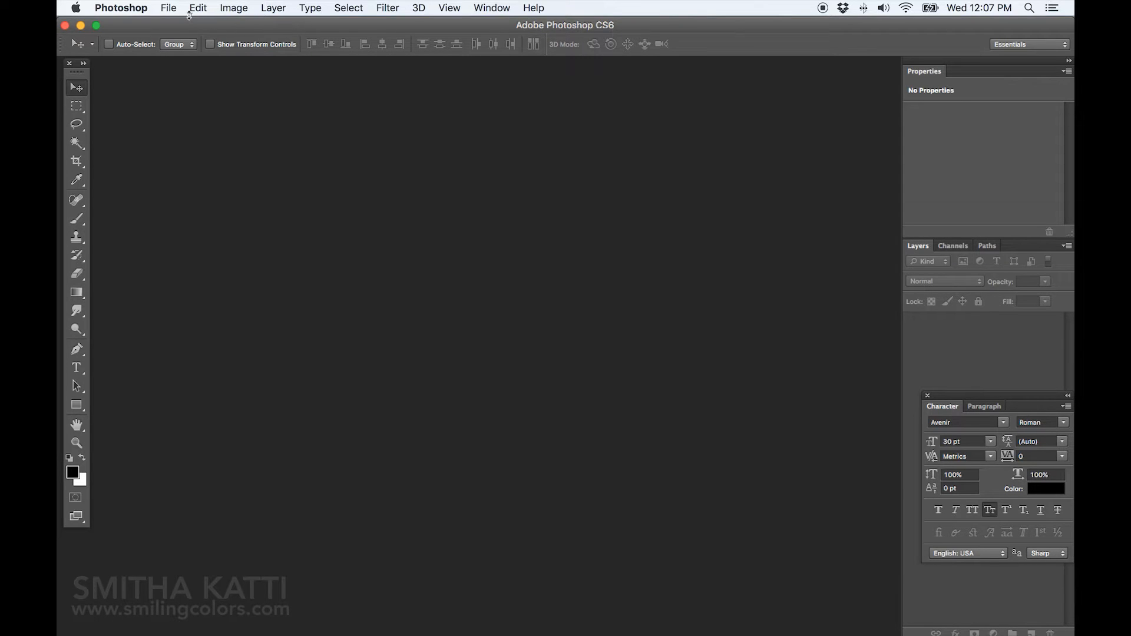
Create a new 4.25 × 5.5 in, 300 ppi document named Cardfront.
click(169, 8)
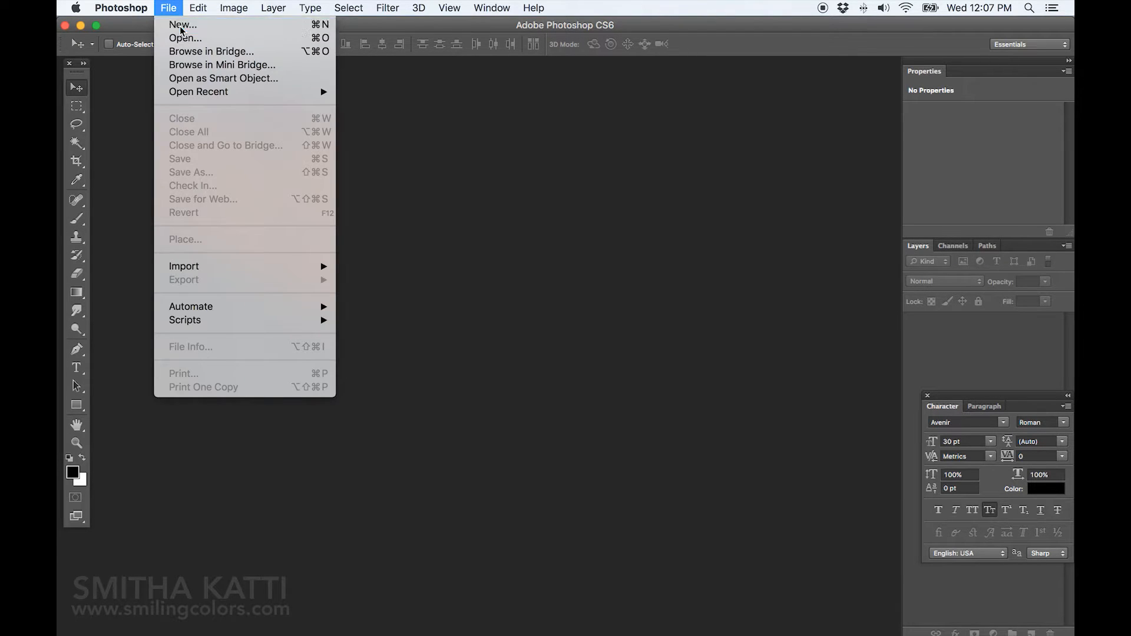
click(182, 24)
double_click(529, 253)
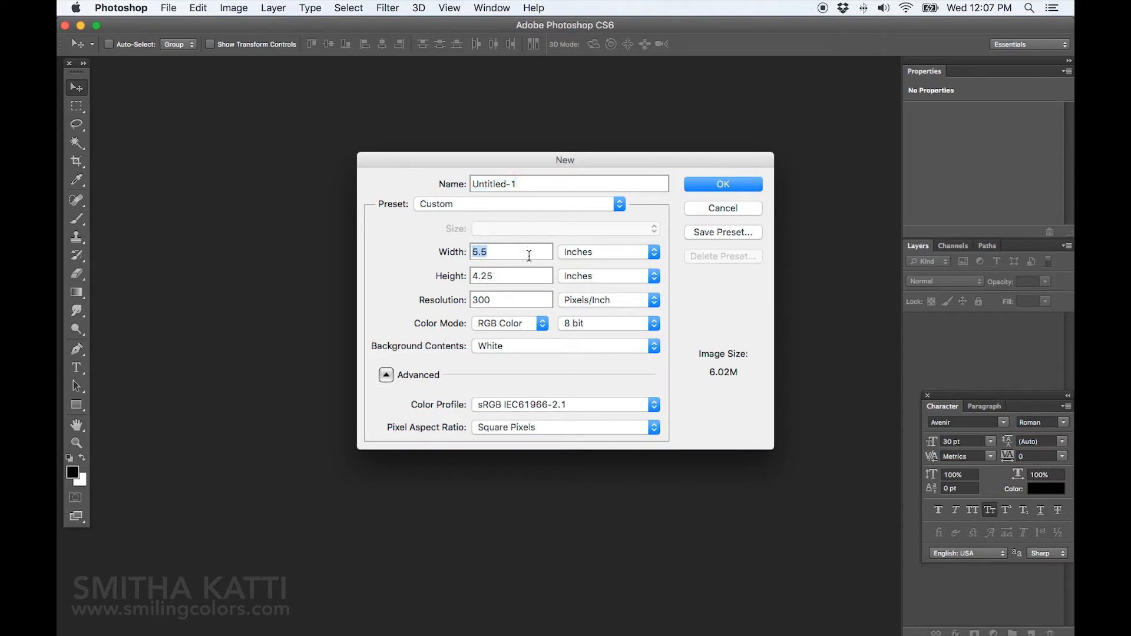
text(4.25)
double_click(514, 276)
text(5.)
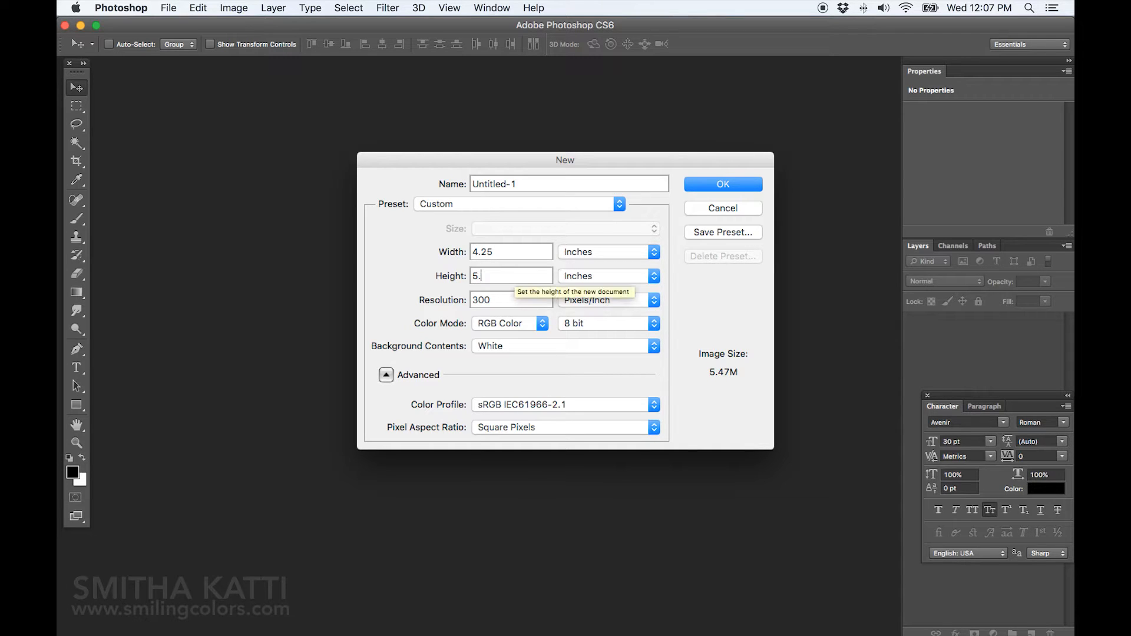
drag(493, 300, 459, 301)
click(500, 184)
double_click(500, 184)
text(Cardfront)
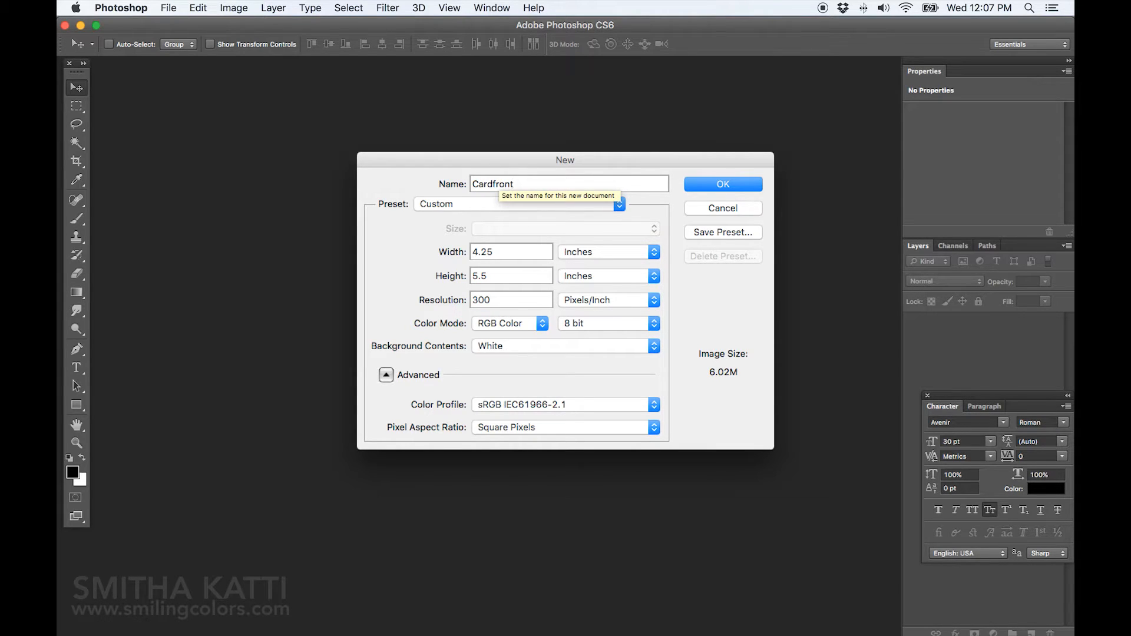
click(723, 184)
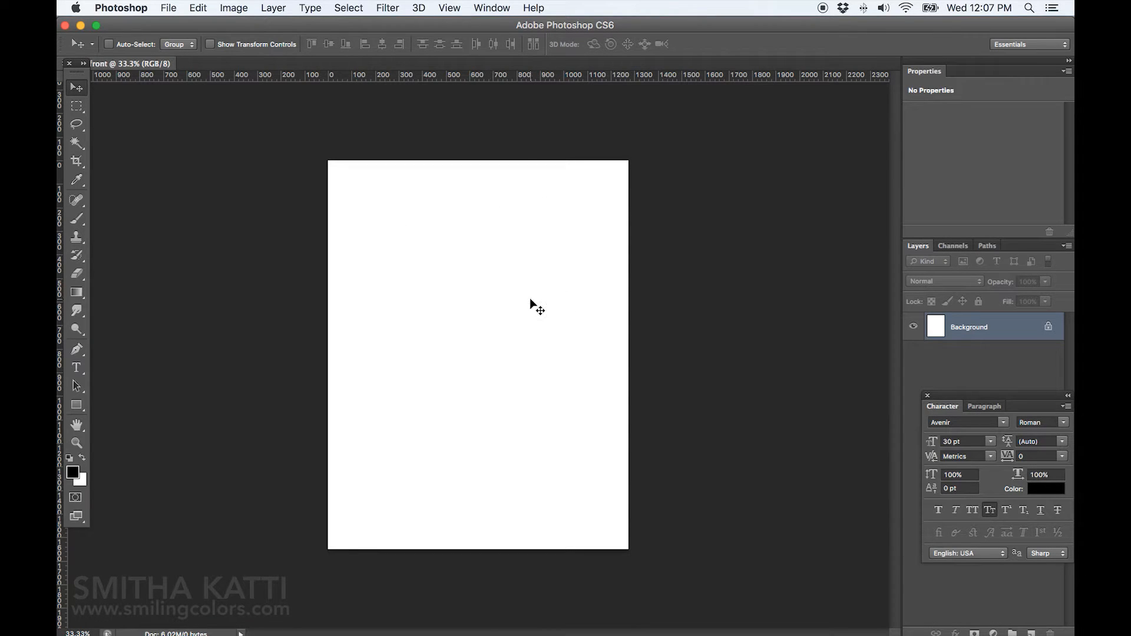
Add a text block on the card reading 'Thank You For Being My Bridesmaid!!'.
click(79, 369)
click(77, 368)
click(149, 363)
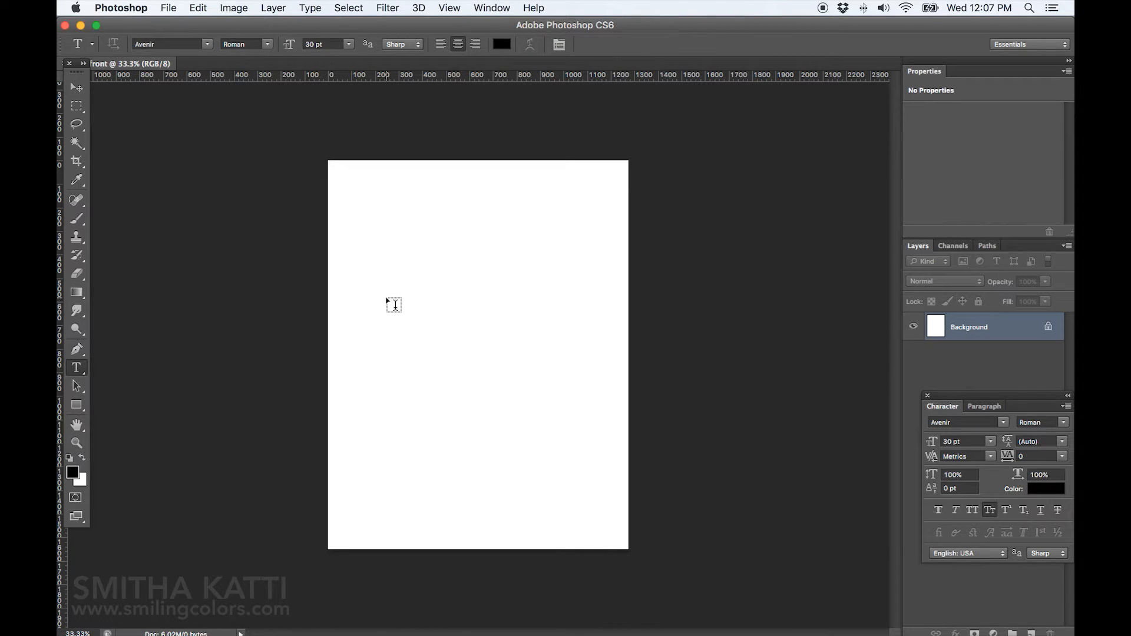
click(416, 269)
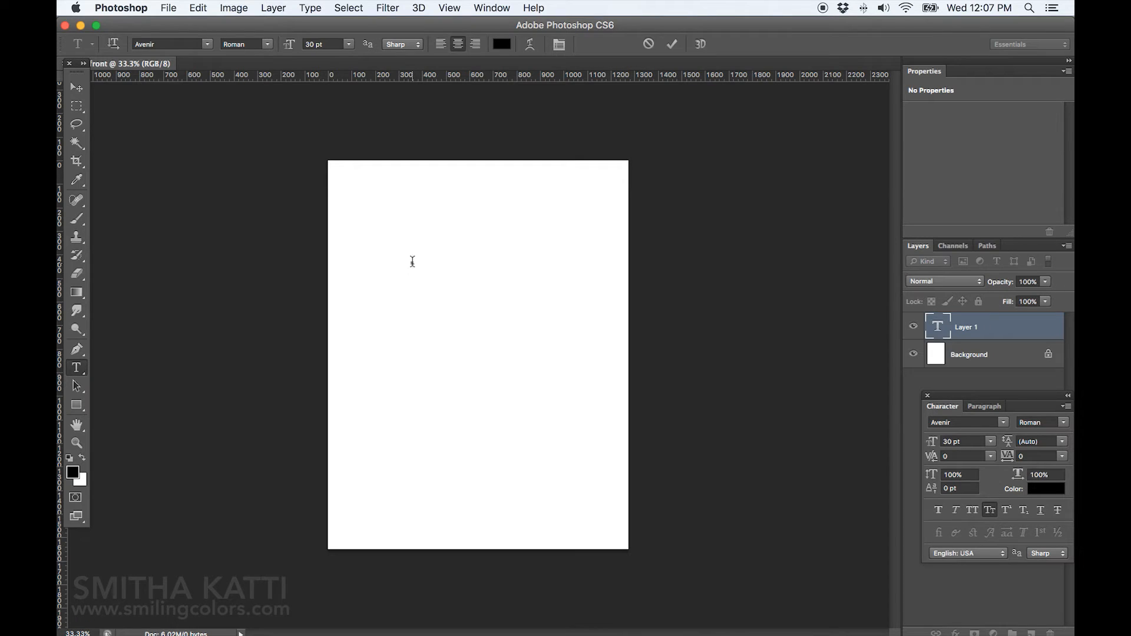
text(Thank You F)
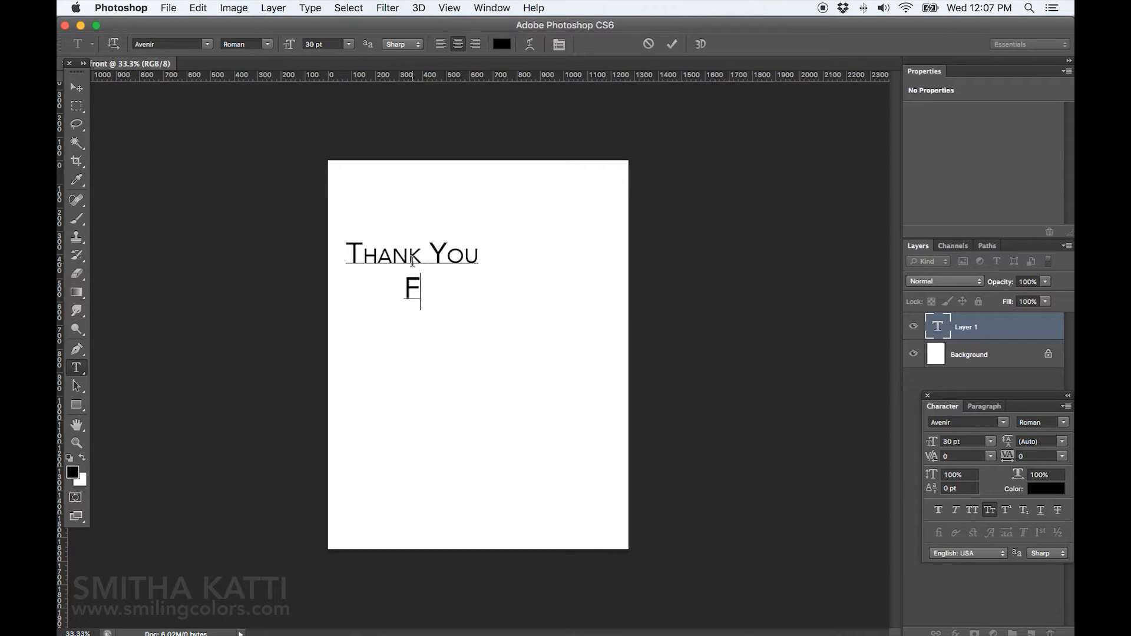
text(or Being My B)
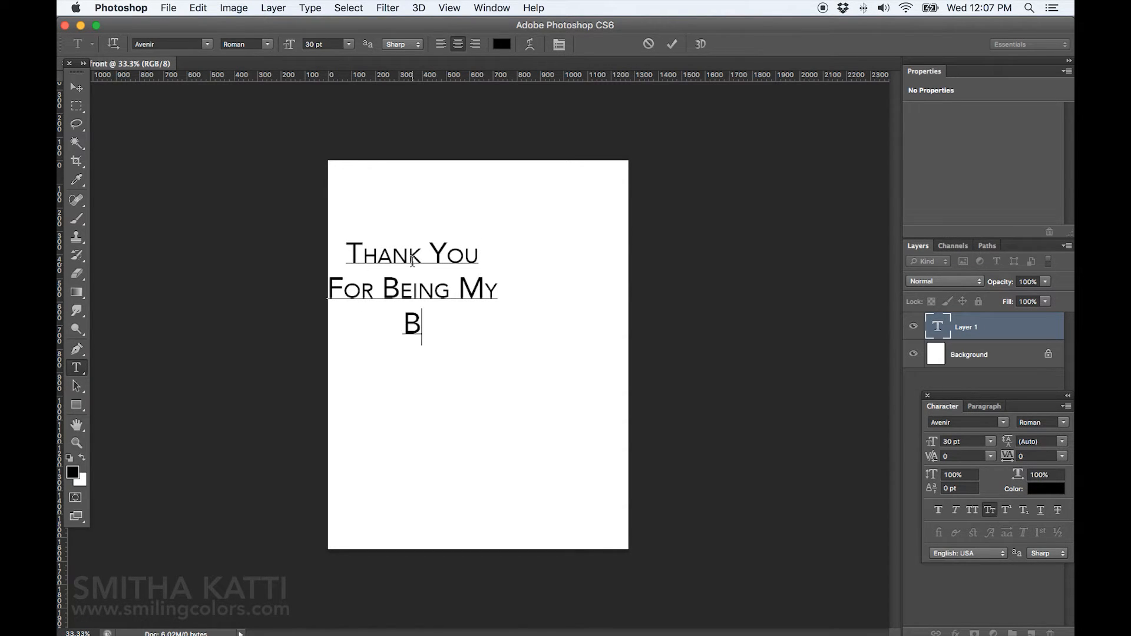
text(ride smaid!!)
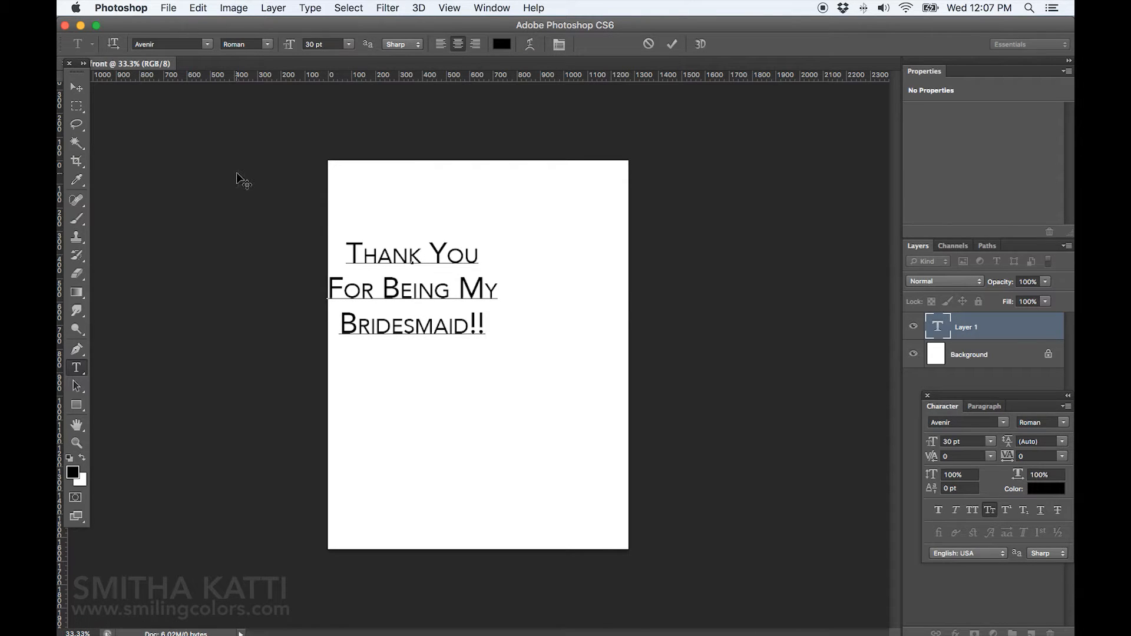
Move the three-line text block to sit centred on the card.
click(76, 89)
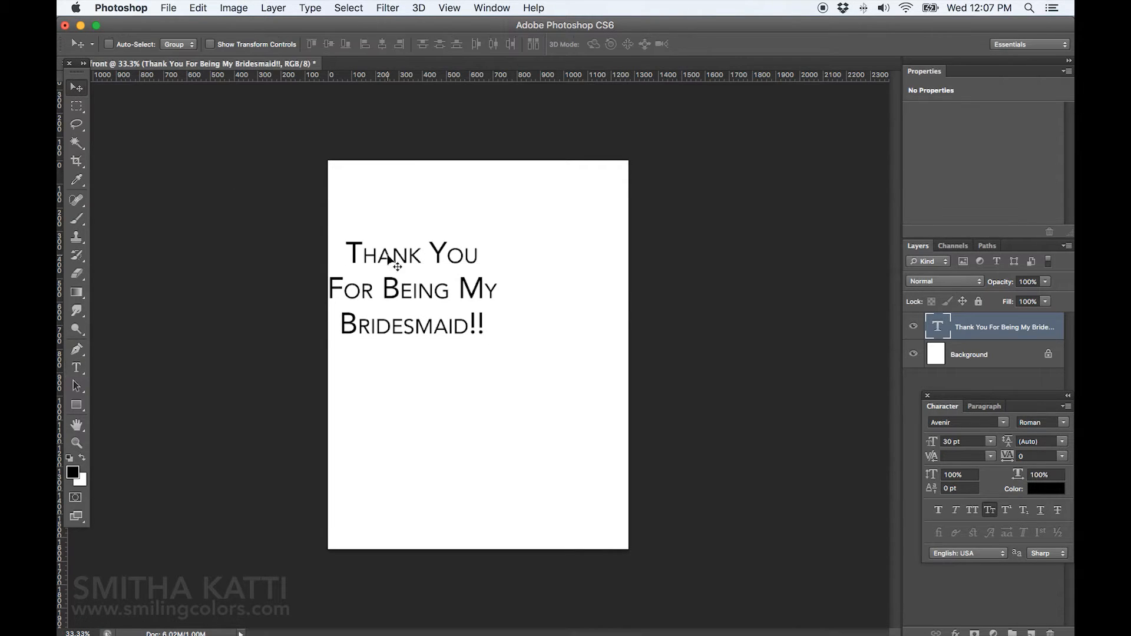
mouse_move(411, 292)
mouse_down()
mouse_move(451, 314)
mouse_move(477, 370)
mouse_up()
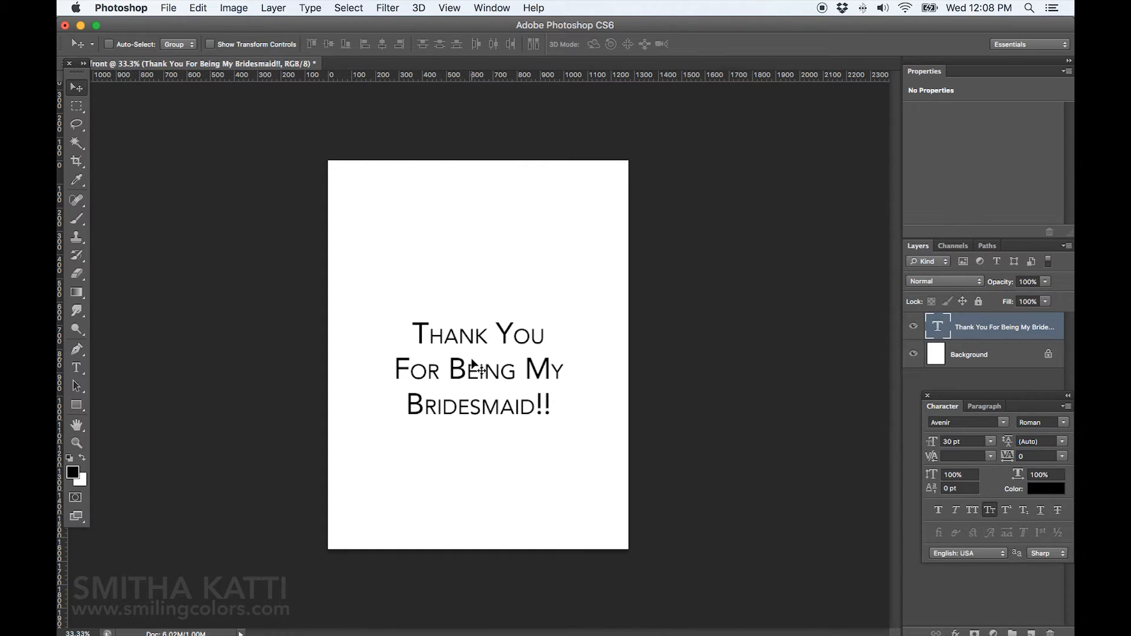
drag(478, 369, 476, 371)
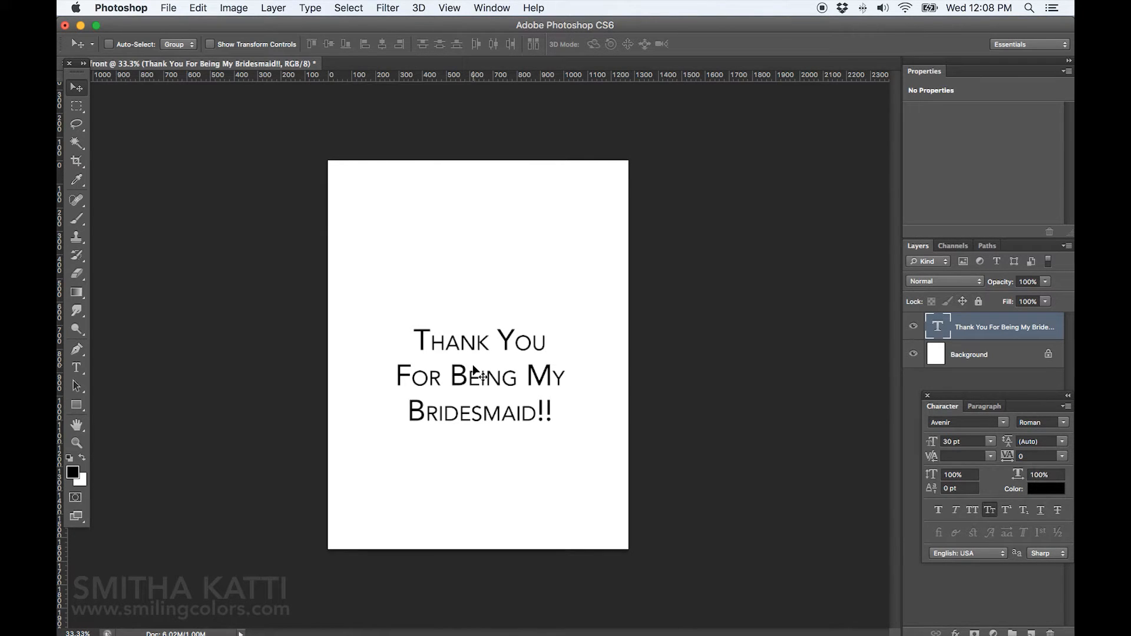
Float the Character panel beside the card and shrink the text to 24 pt.
click(989, 442)
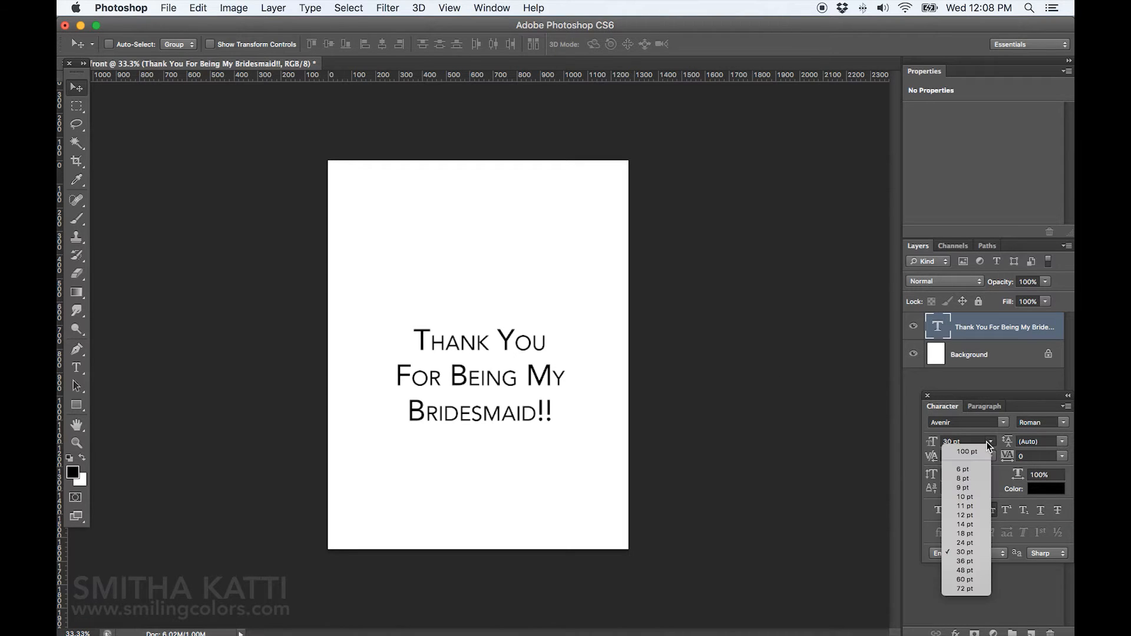
drag(1016, 395, 769, 168)
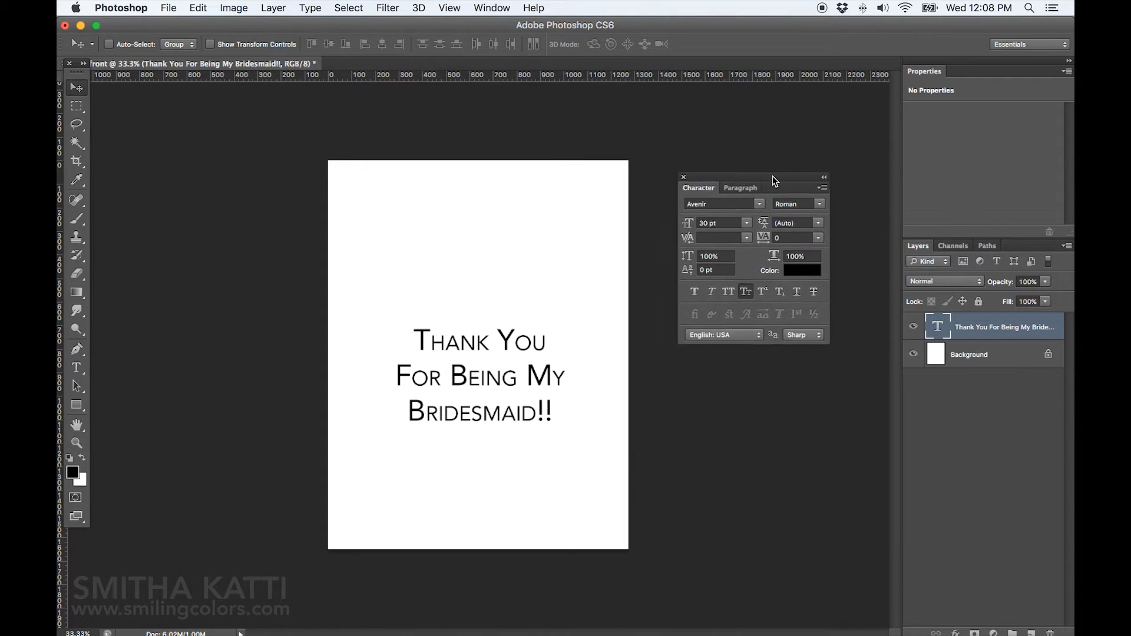
click(743, 212)
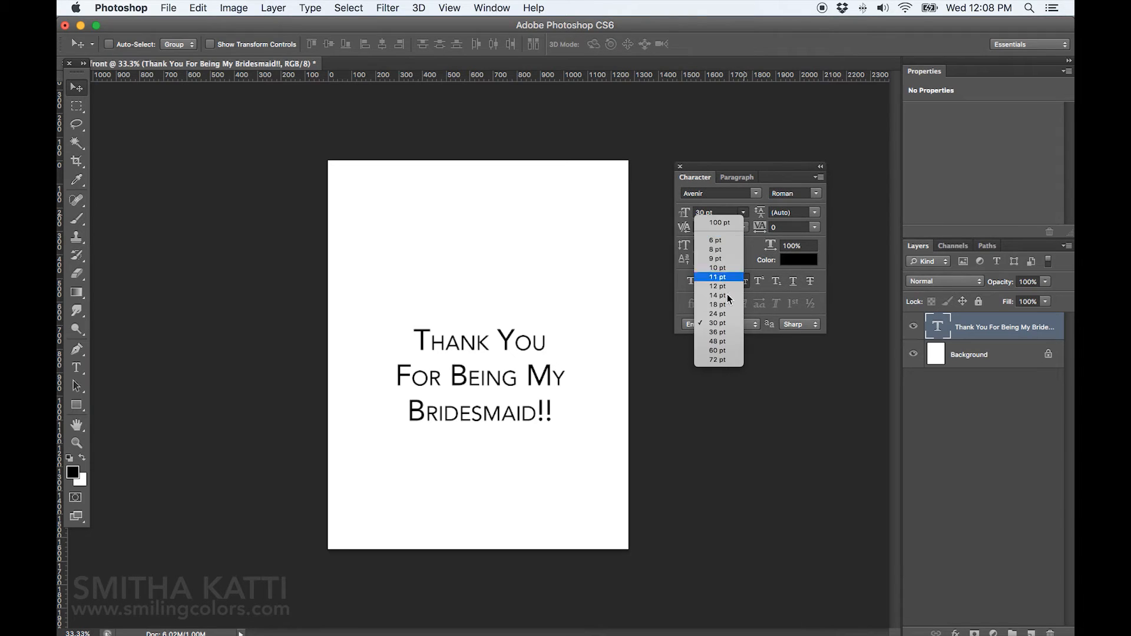
click(722, 314)
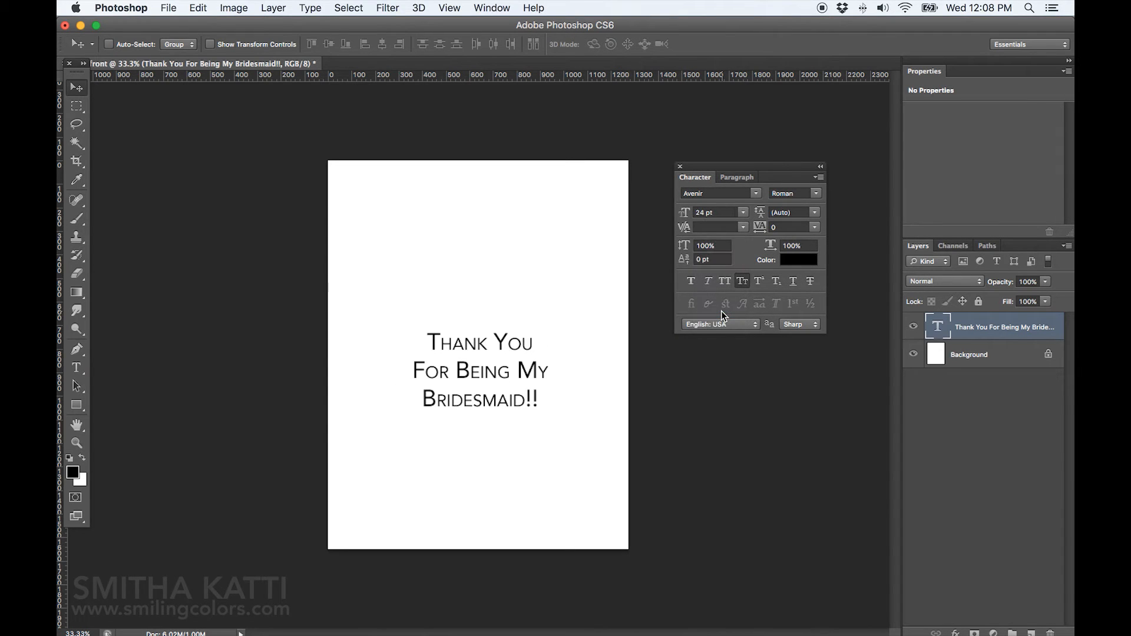
Try bromello, Daydreamer and Helvetica, then set the greeting in Avenir.
click(755, 194)
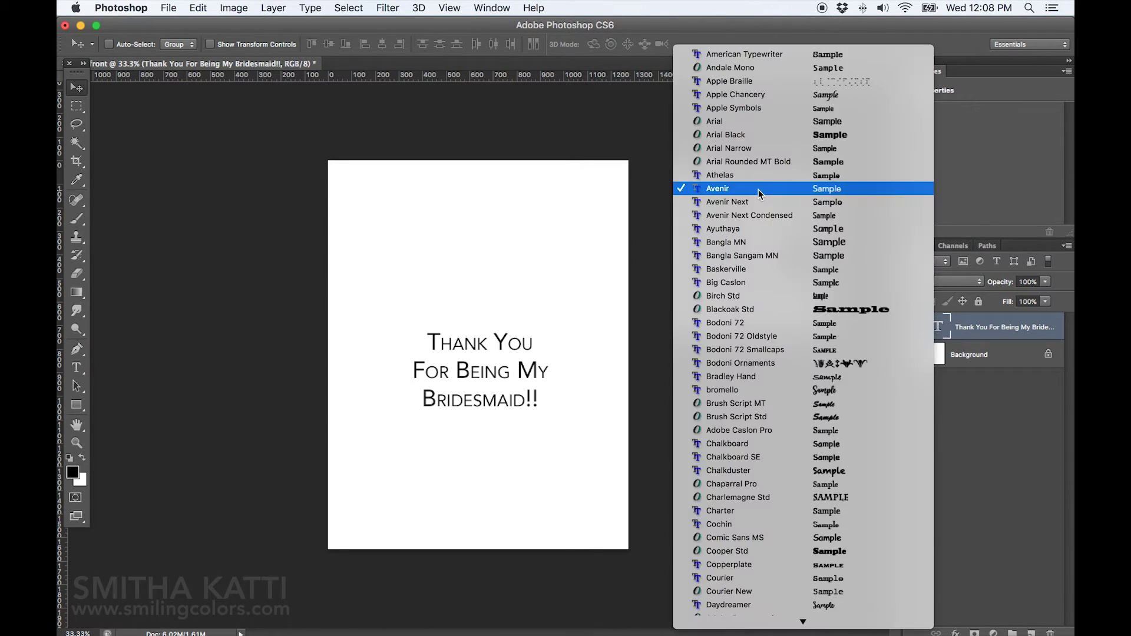
click(755, 391)
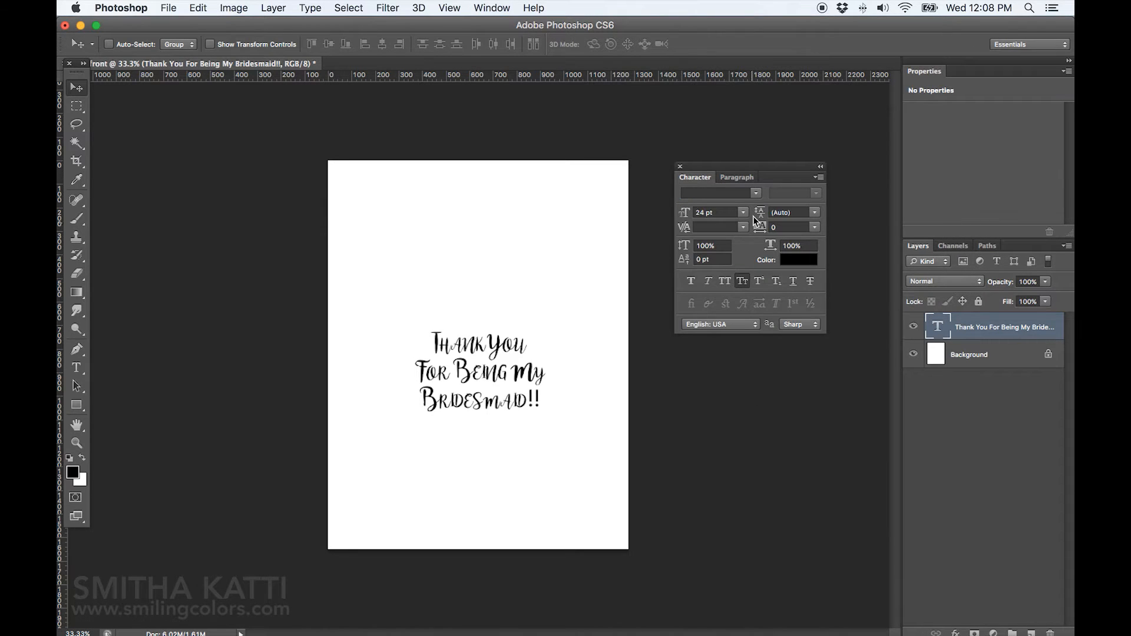
click(757, 192)
click(751, 405)
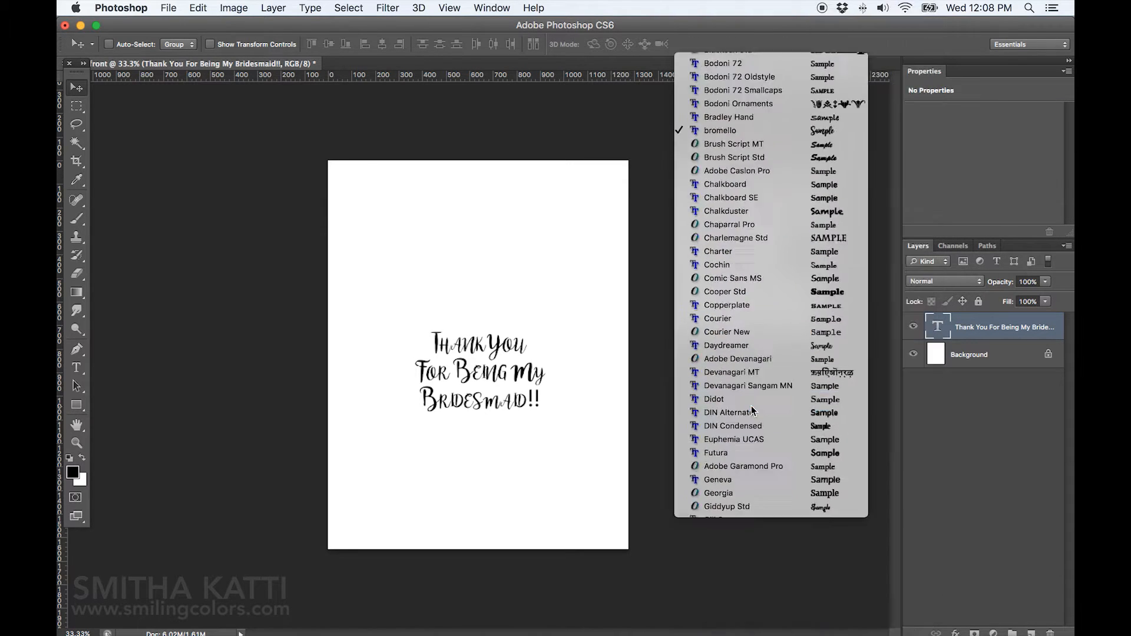
click(757, 194)
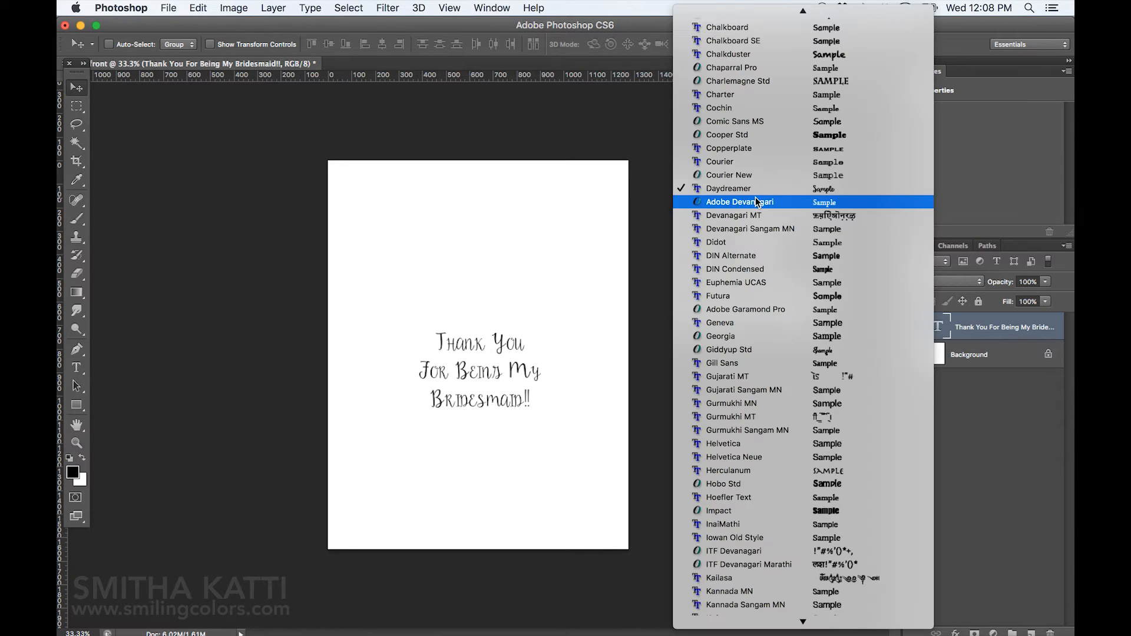
click(756, 447)
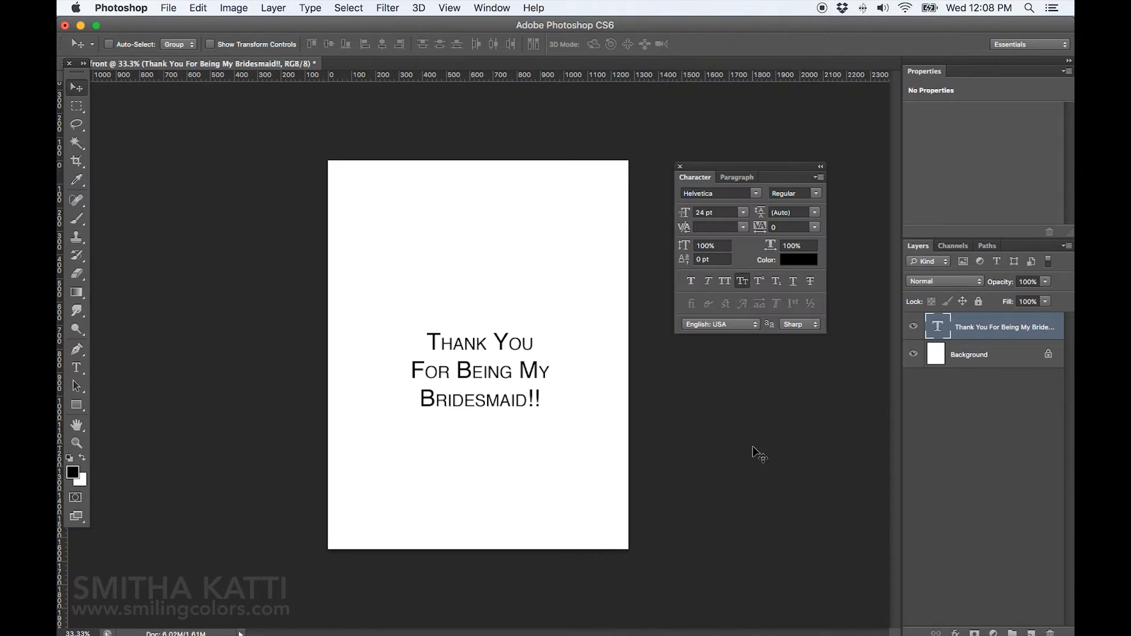
click(757, 194)
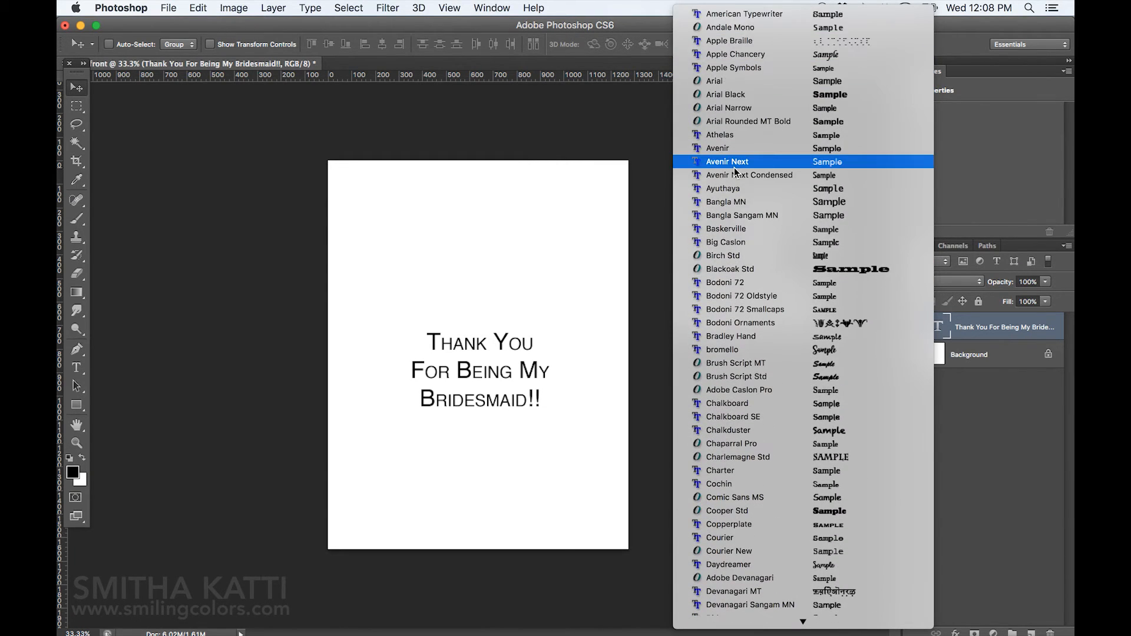
click(734, 150)
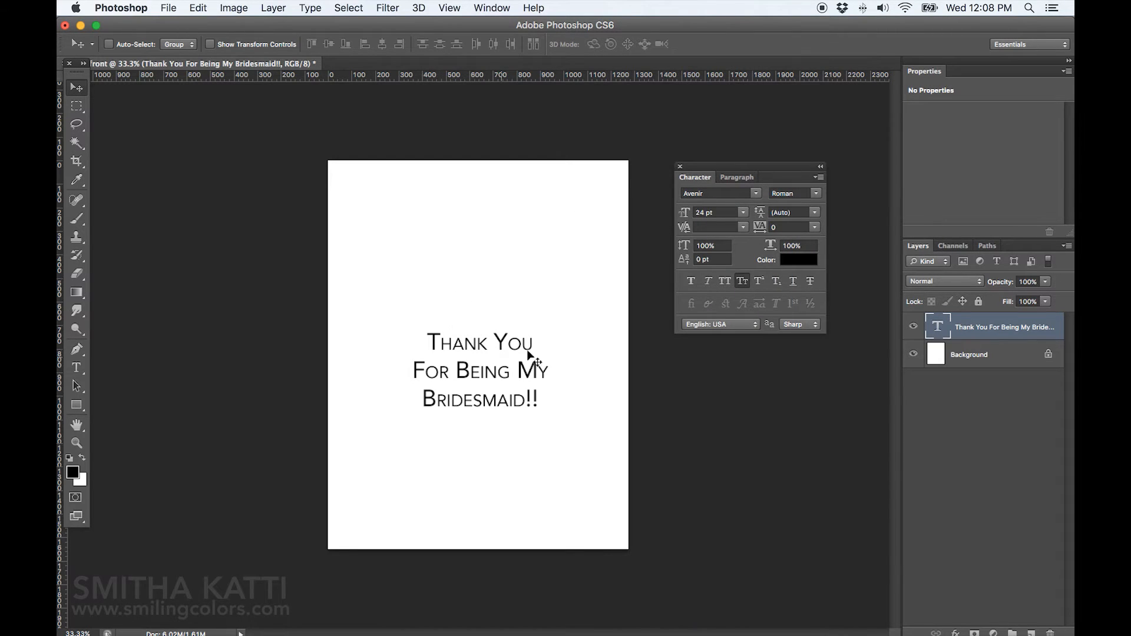
click(796, 261)
click(794, 250)
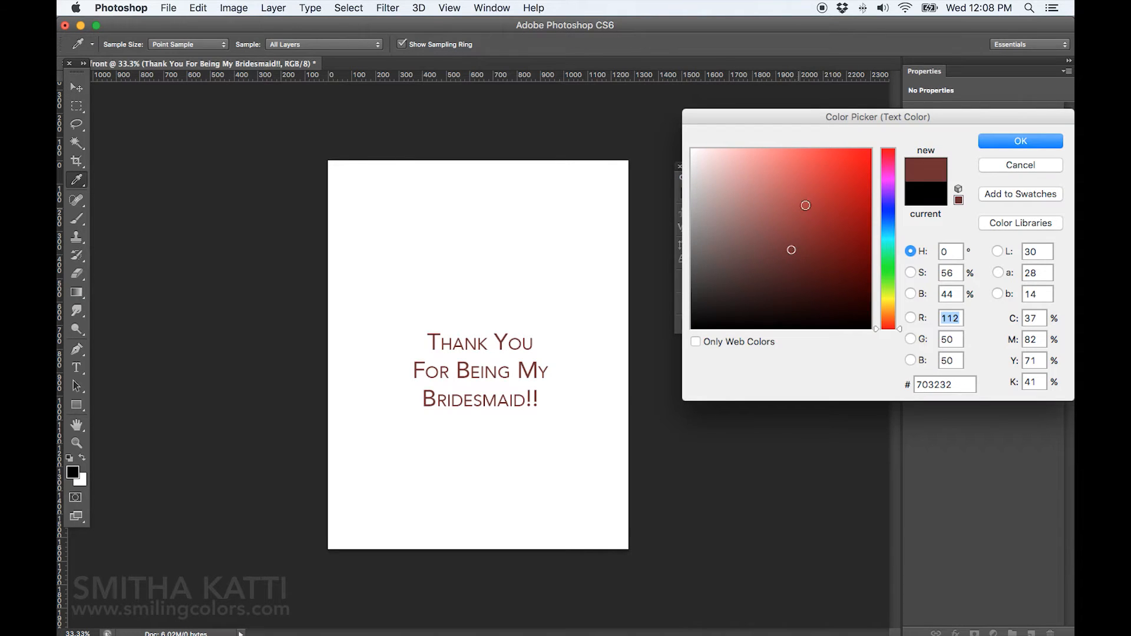
click(809, 195)
click(813, 170)
drag(806, 296, 871, 353)
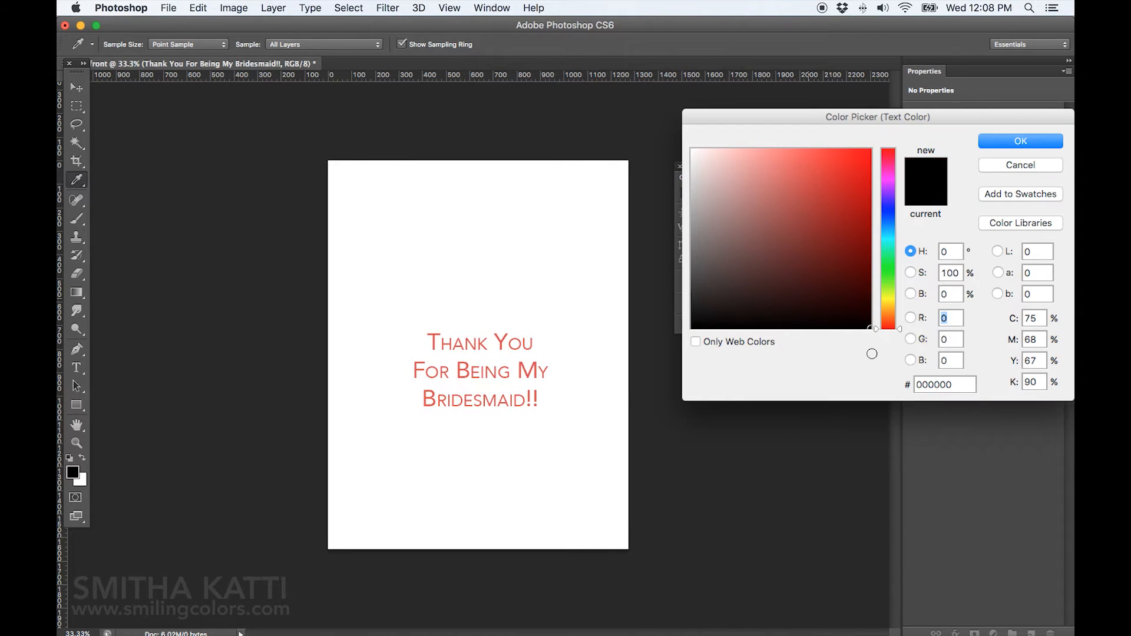
click(1034, 137)
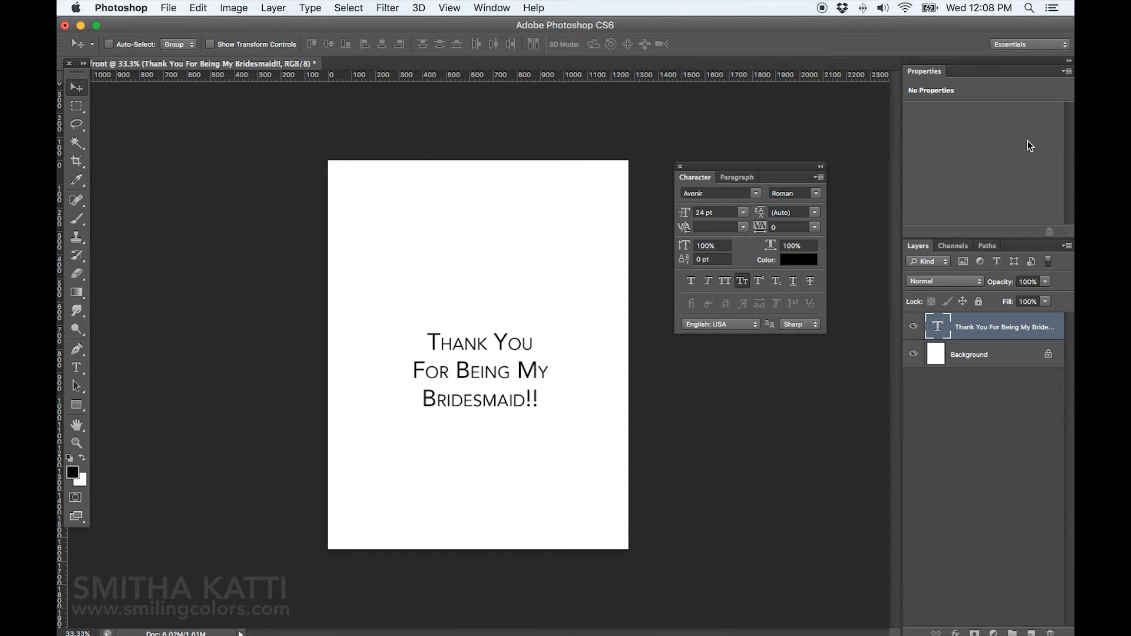
Start printing the card and enter the Canon printer's own settings.
click(168, 8)
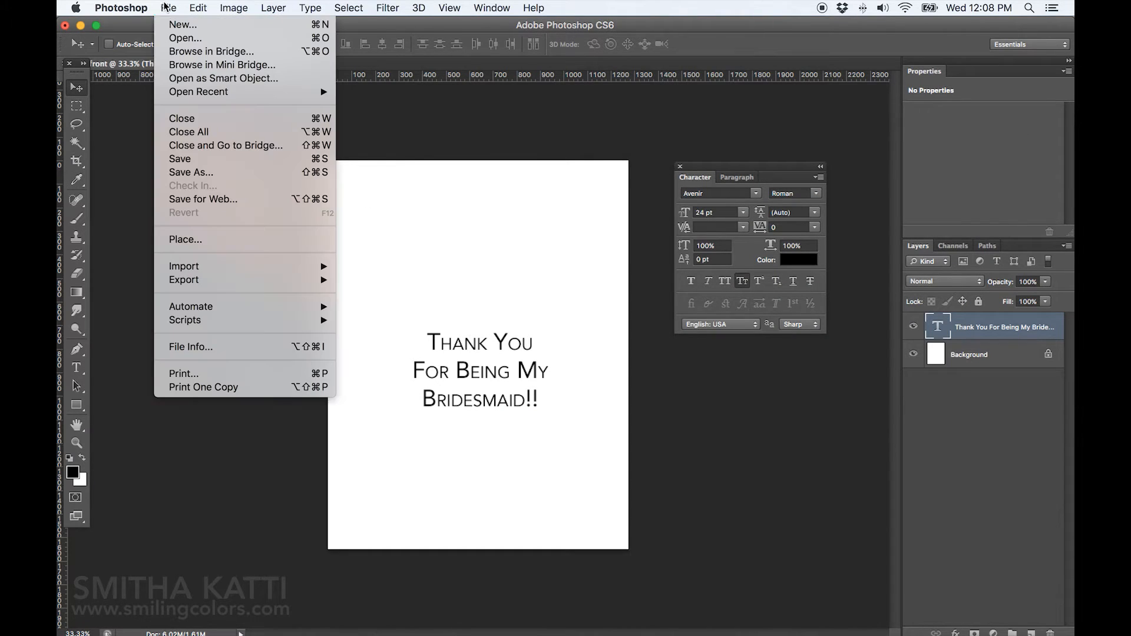
click(188, 373)
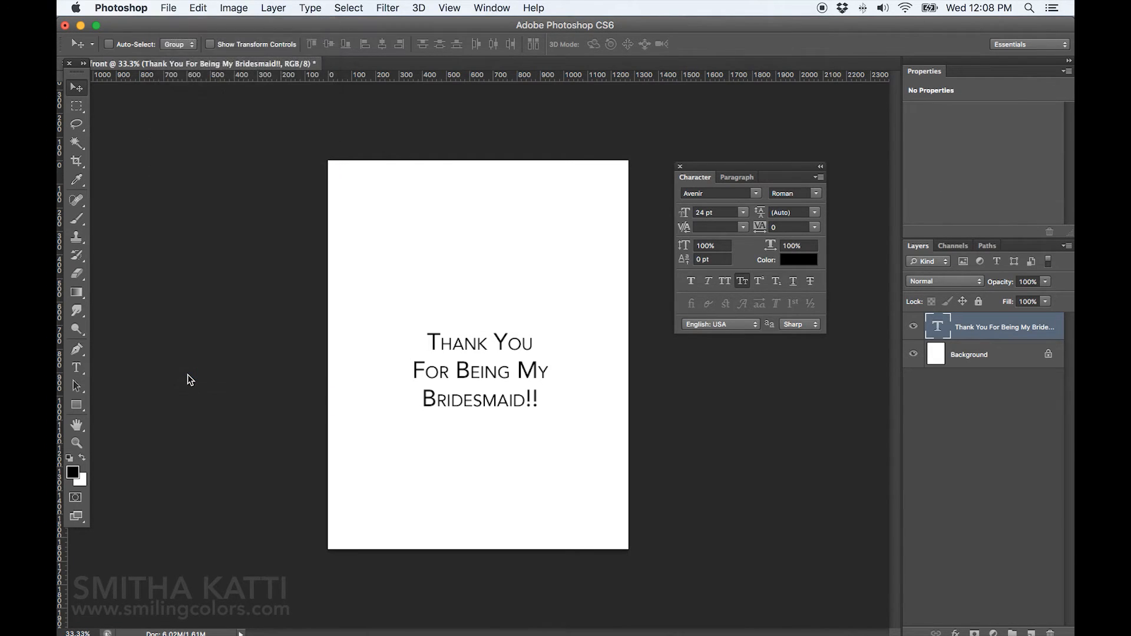
click(673, 64)
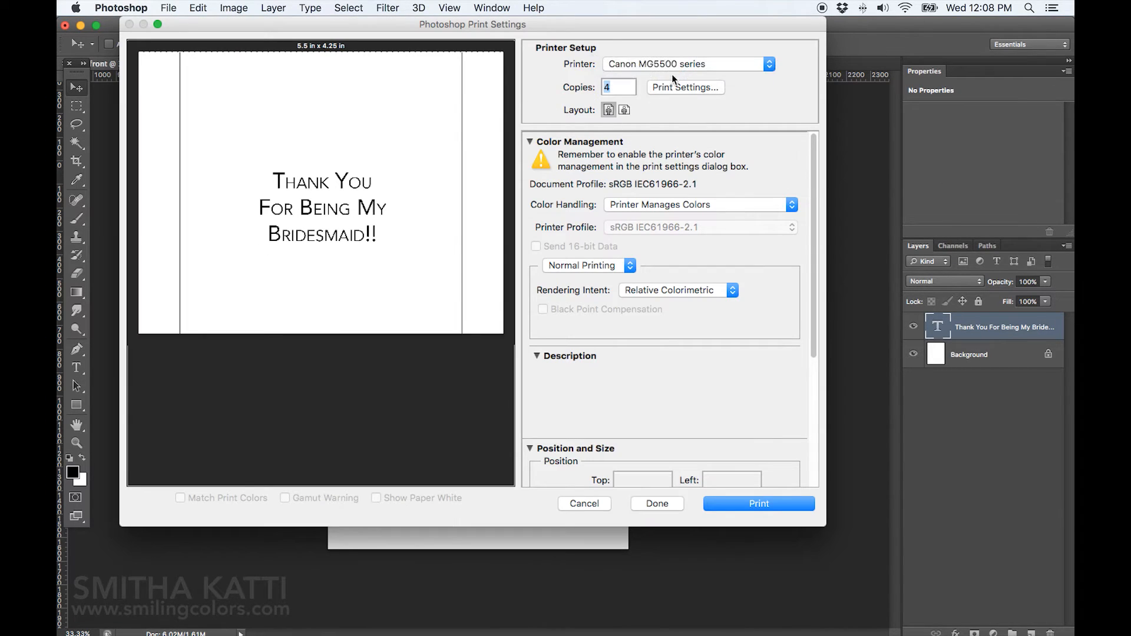
click(671, 87)
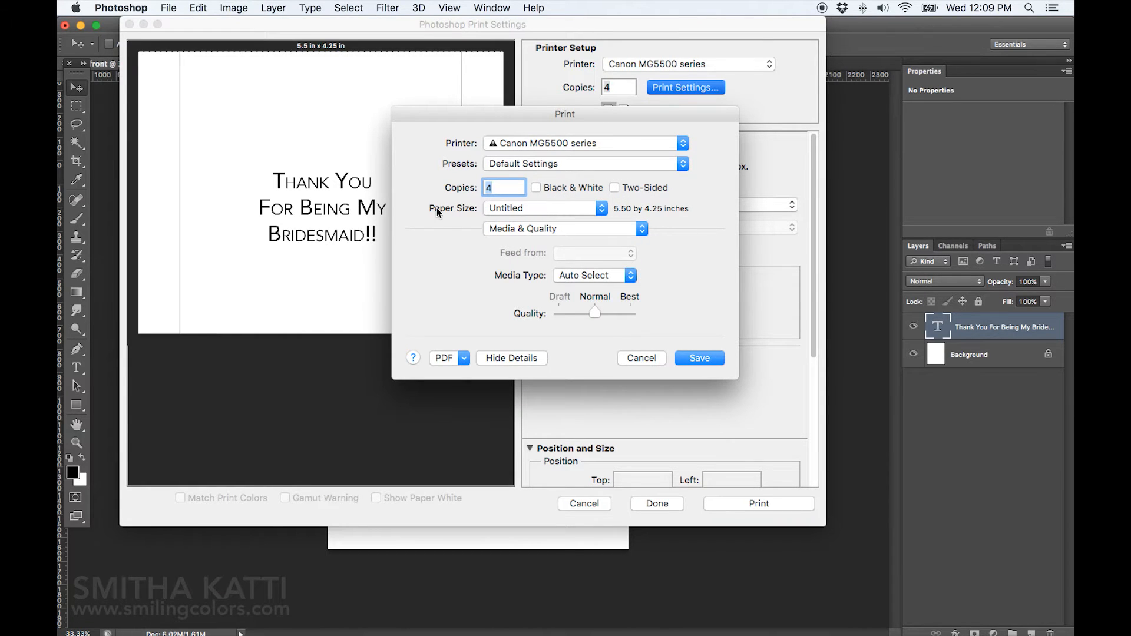
Try US Letter paper size, then reopen the paper size choices.
click(506, 209)
mouse_move(540, 208)
click(618, 219)
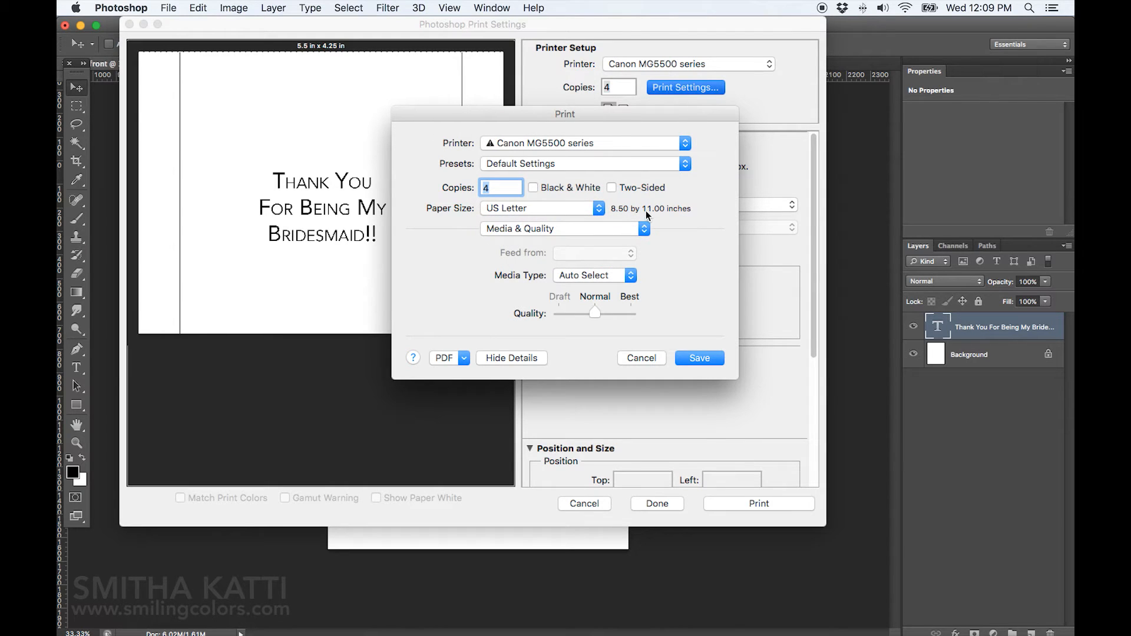
click(532, 210)
mouse_move(510, 186)
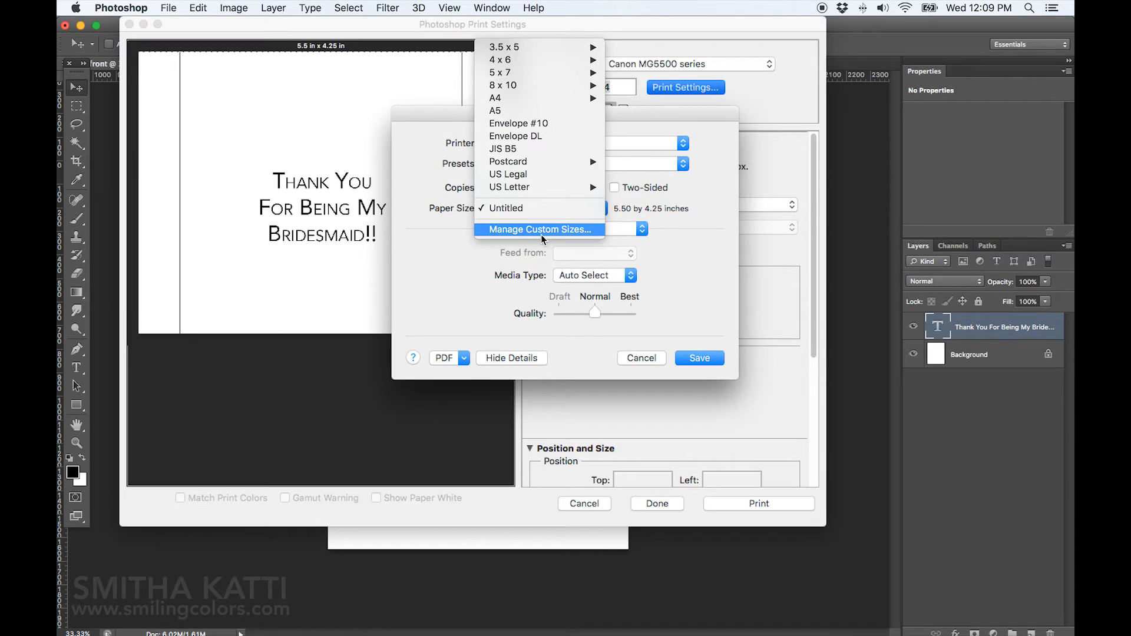
Confirm a custom 5.5 × 4.25 in paper size with zero margins.
click(537, 251)
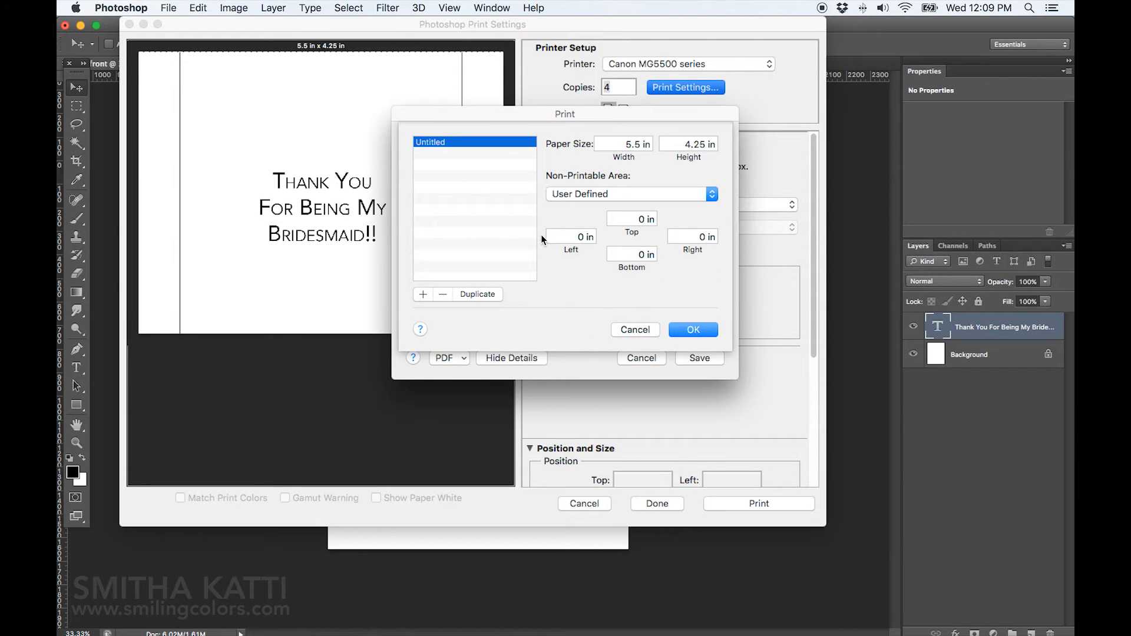
double_click(627, 145)
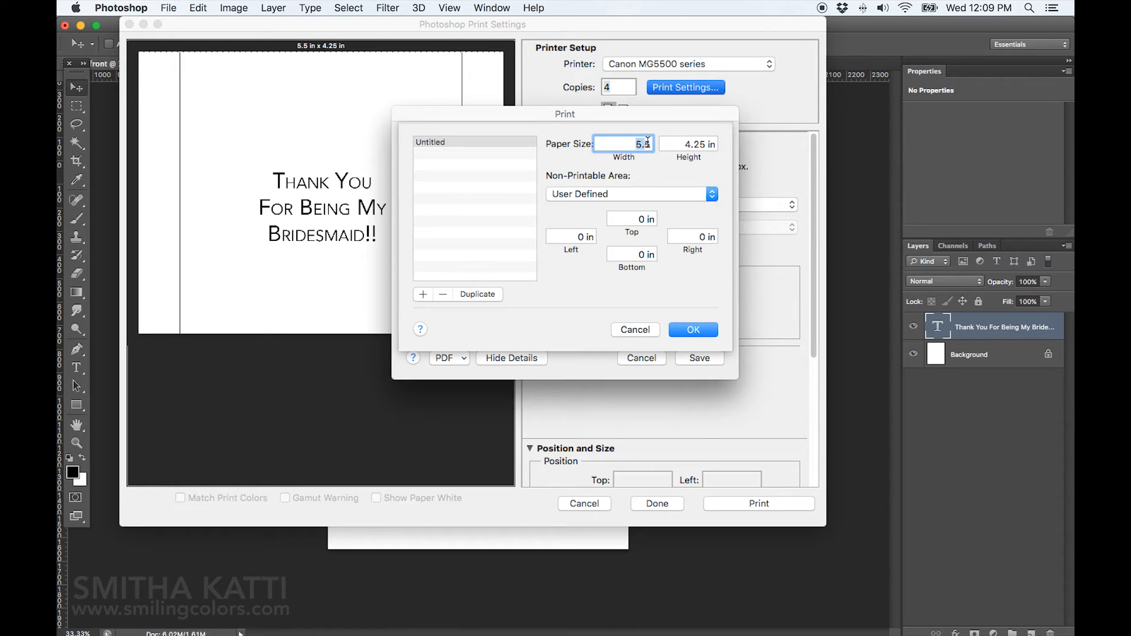
double_click(698, 144)
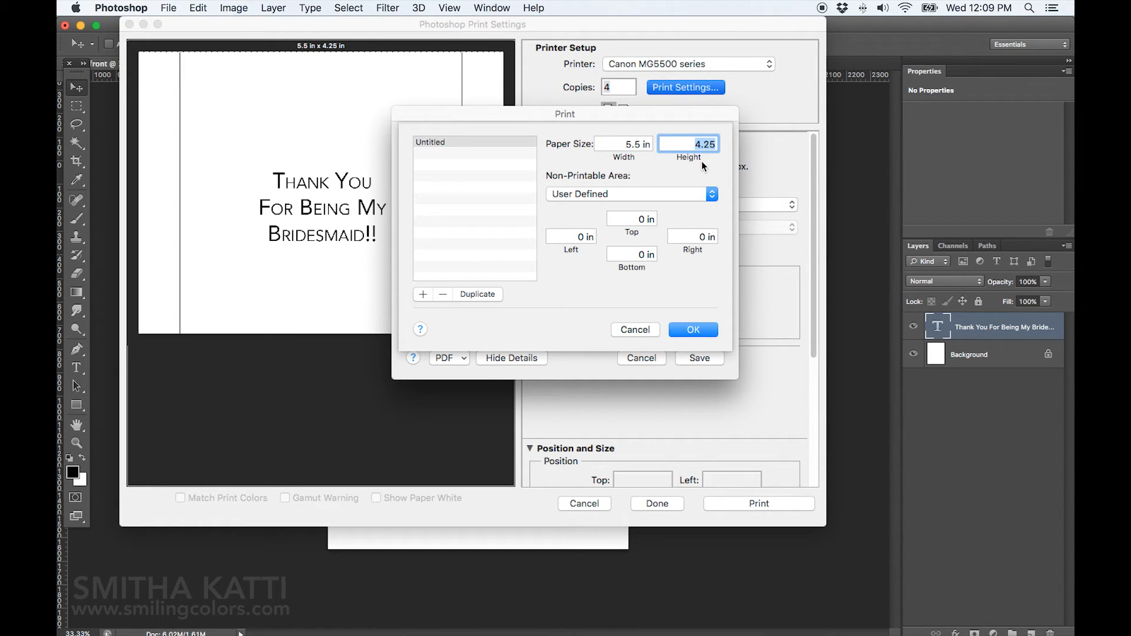
click(644, 218)
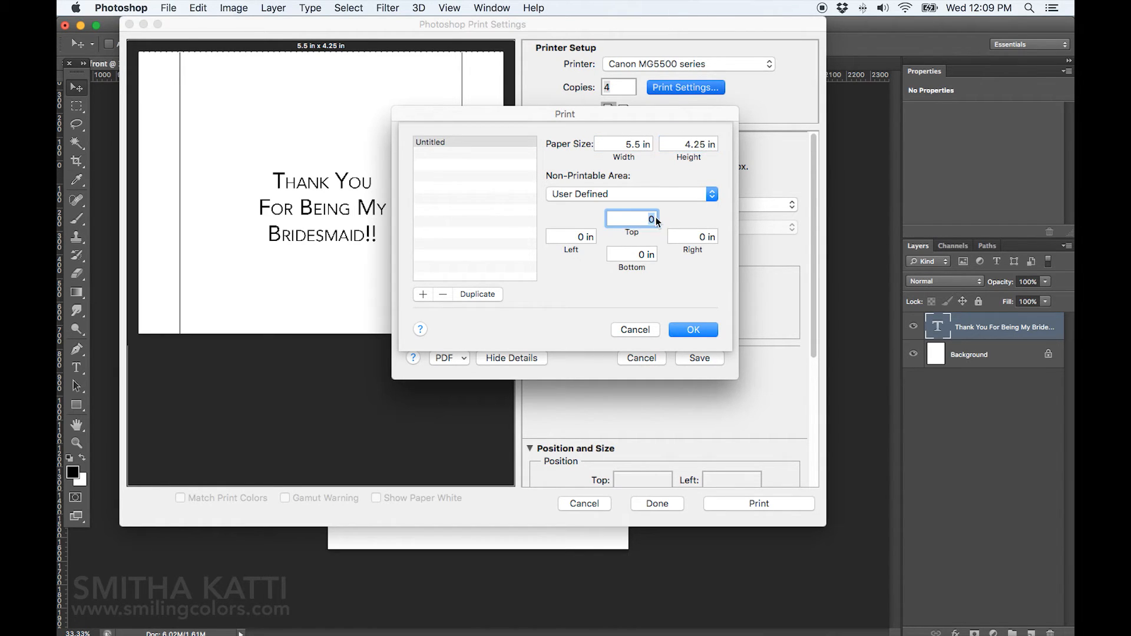
click(693, 237)
click(692, 330)
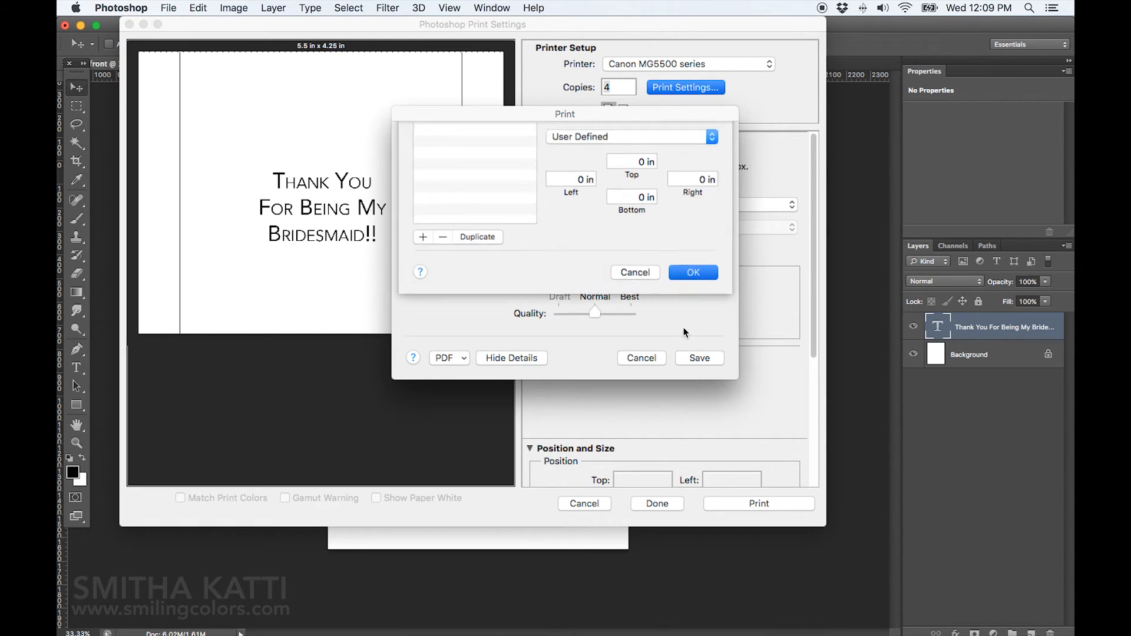
Save the printer settings, switch to portrait layout and proceed to print 4 copies.
click(691, 359)
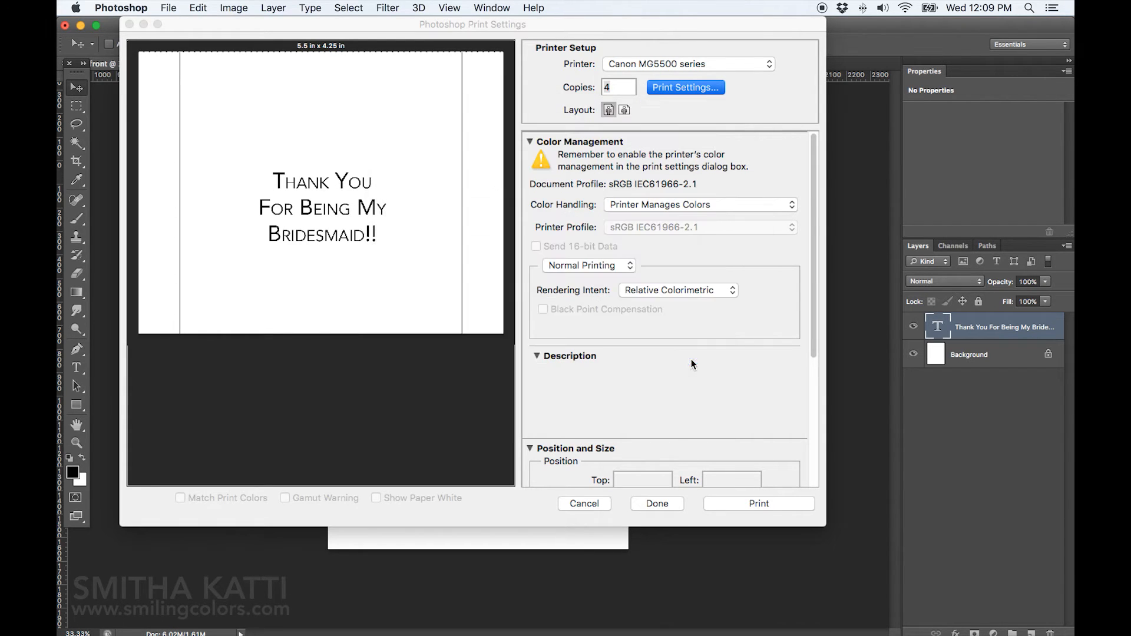
click(623, 110)
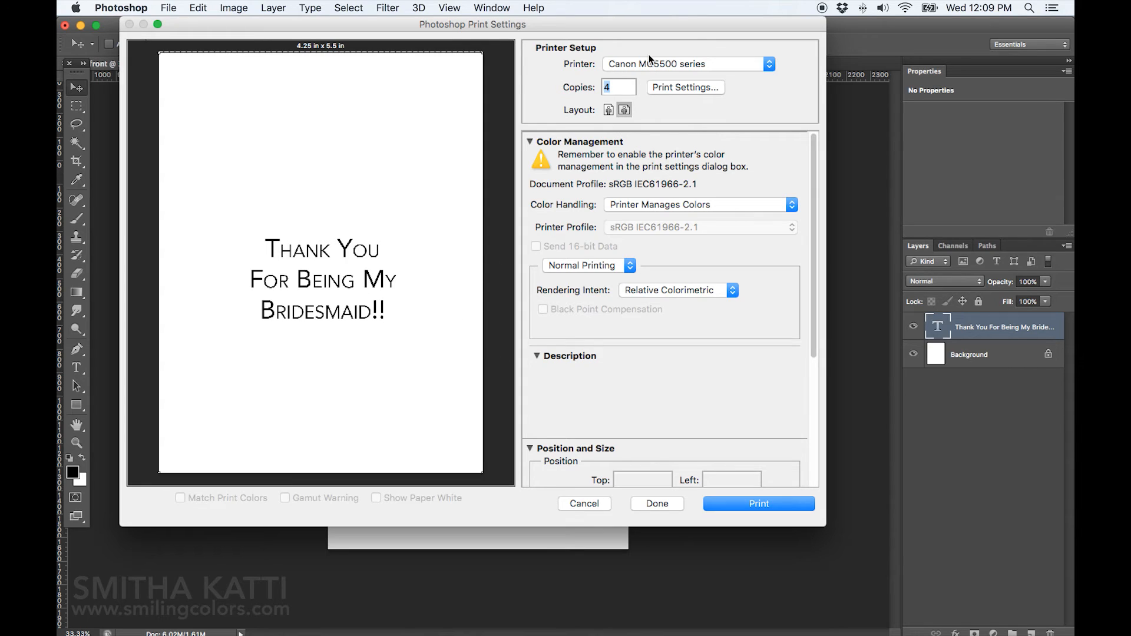
click(748, 503)
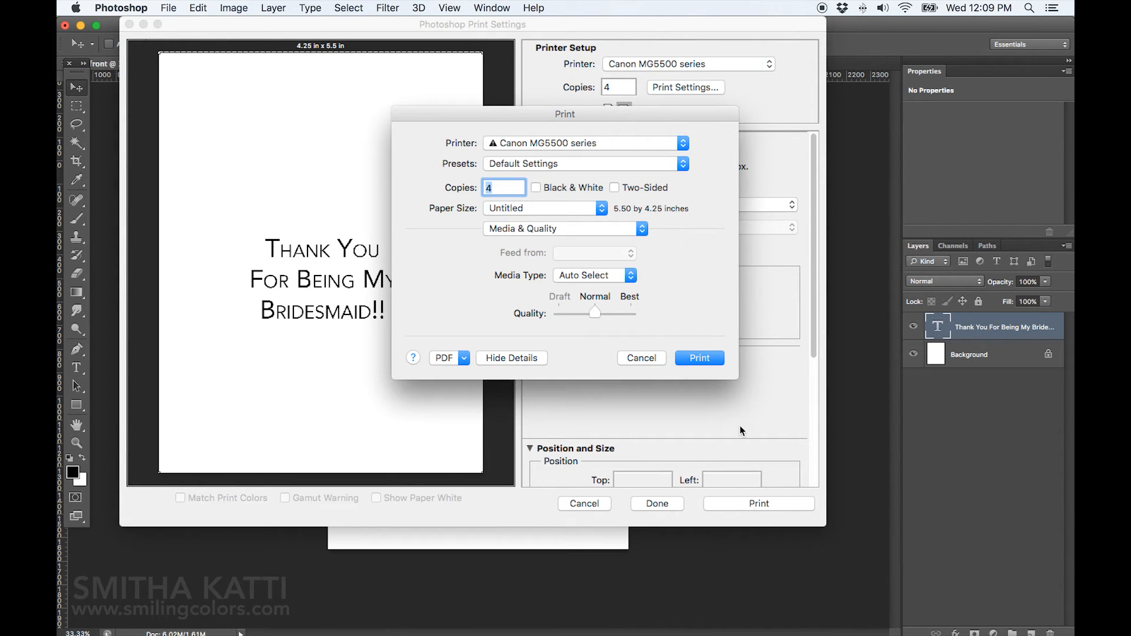